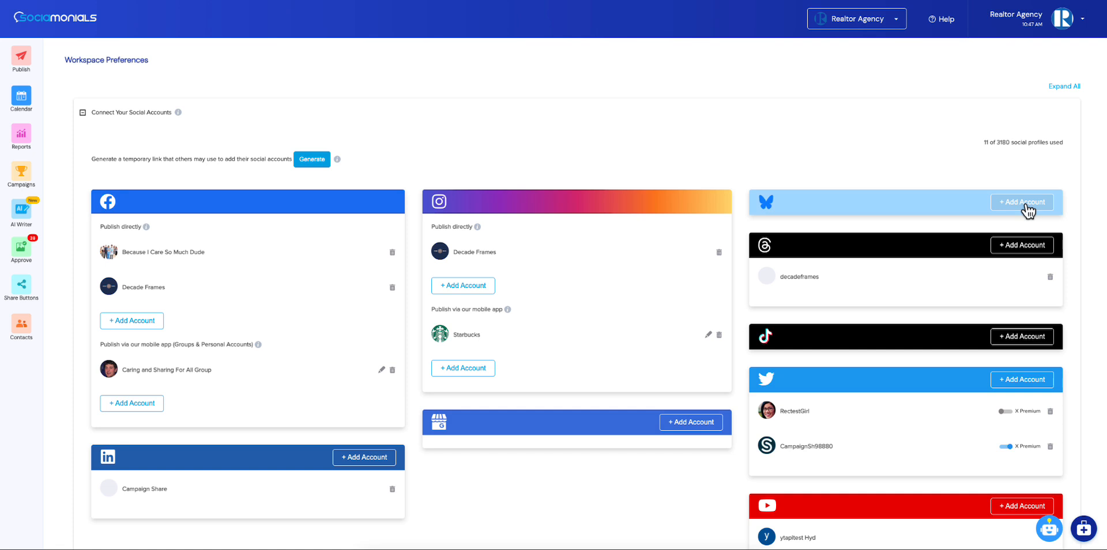
Start adding a Bluesky account and fill in its username with sociamonials.bsky.social, copied from the Bluesky settings page
click(1028, 203)
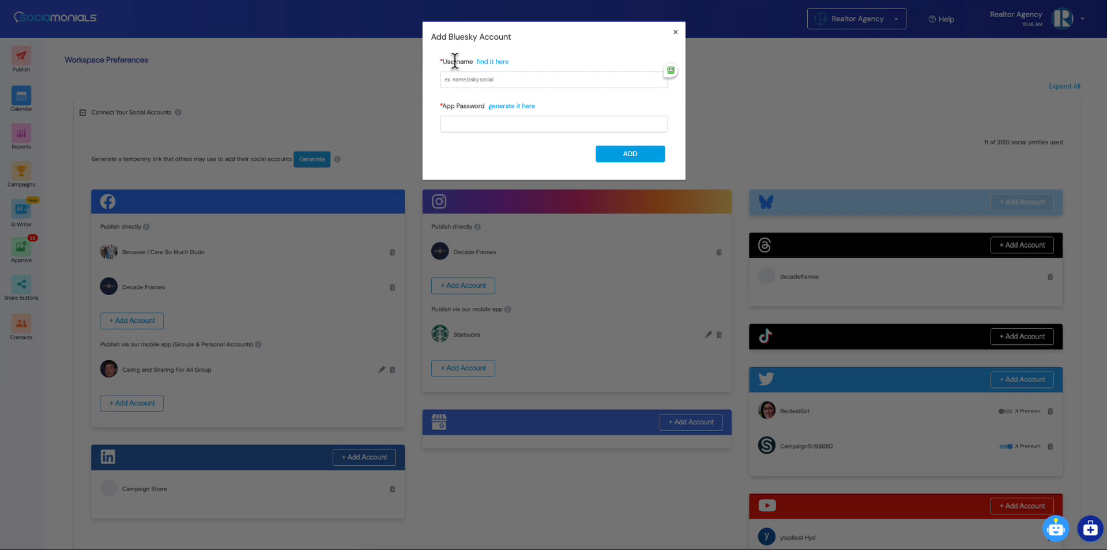
click(489, 64)
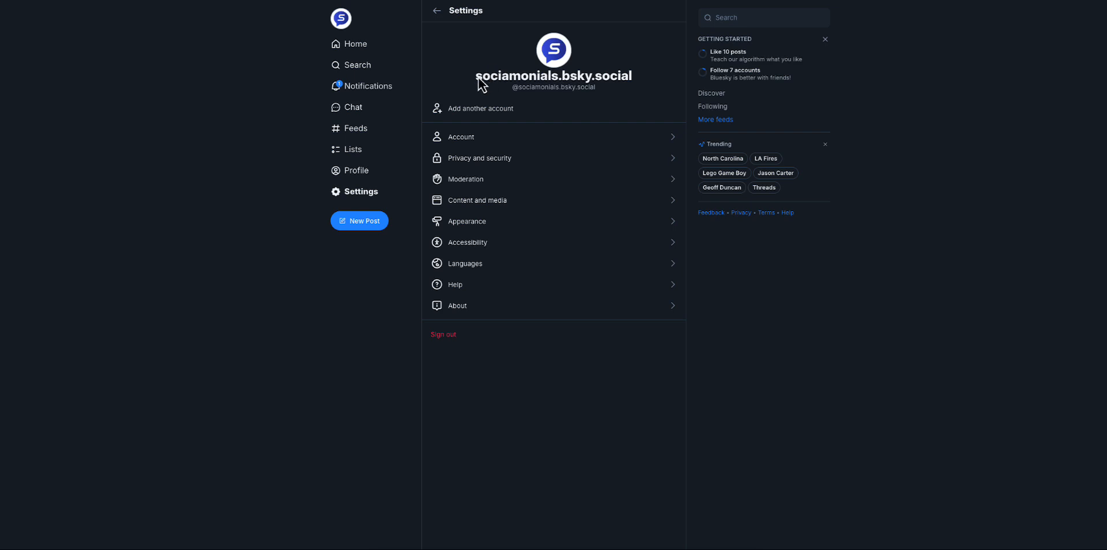
drag(513, 81, 631, 79)
key(ctrl+c)
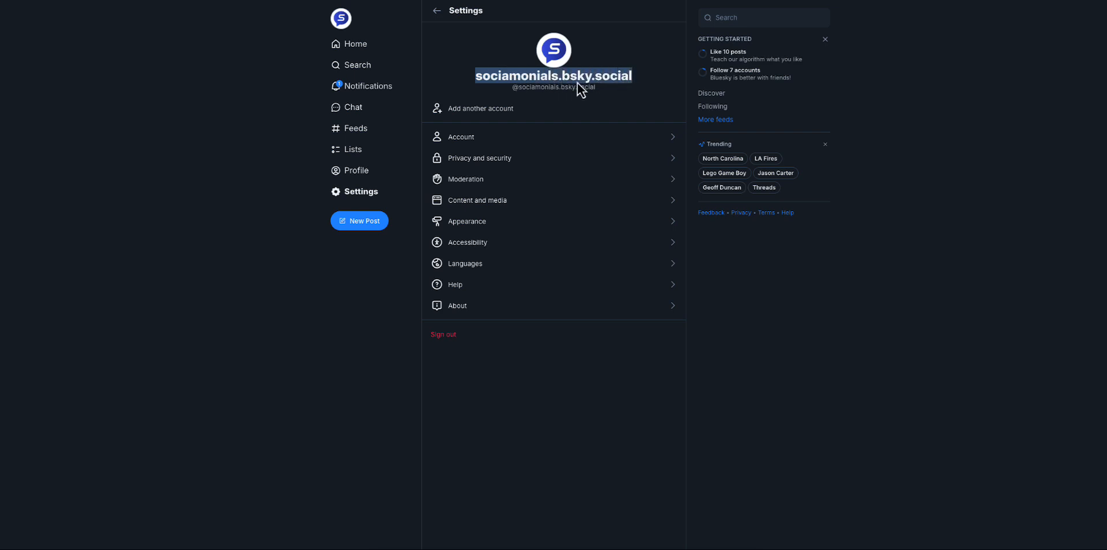
click(528, 0)
click(495, 79)
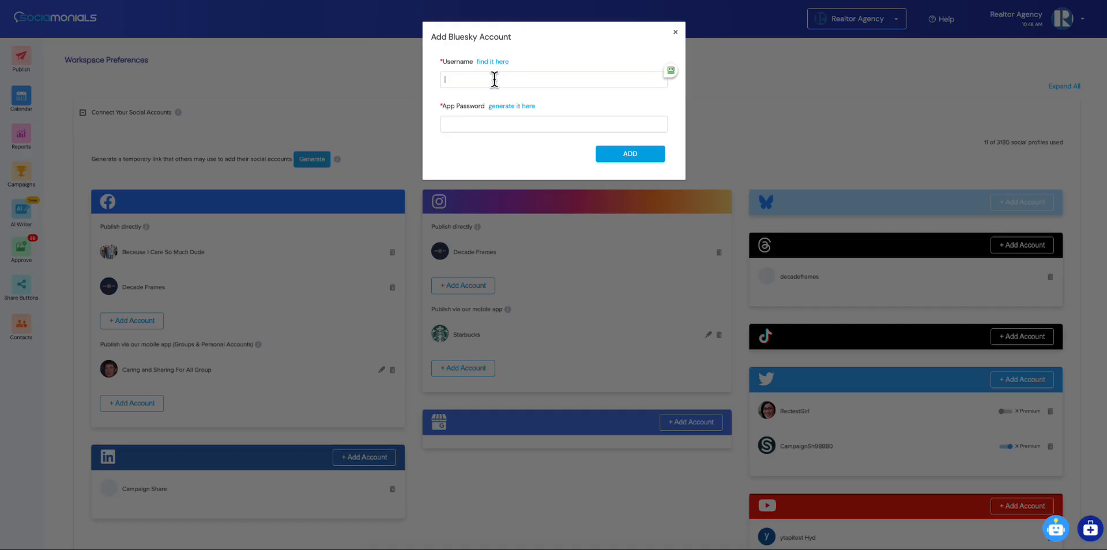
key(ctrl+v)
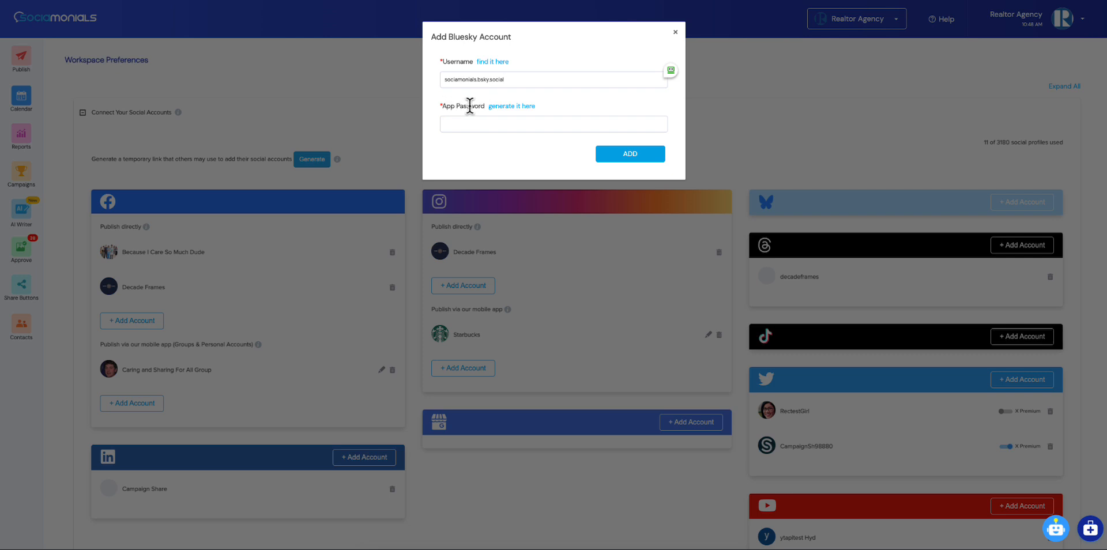
Generate a Bluesky app password named Sociamonials with access to direct messages allowed, and copy it
click(510, 107)
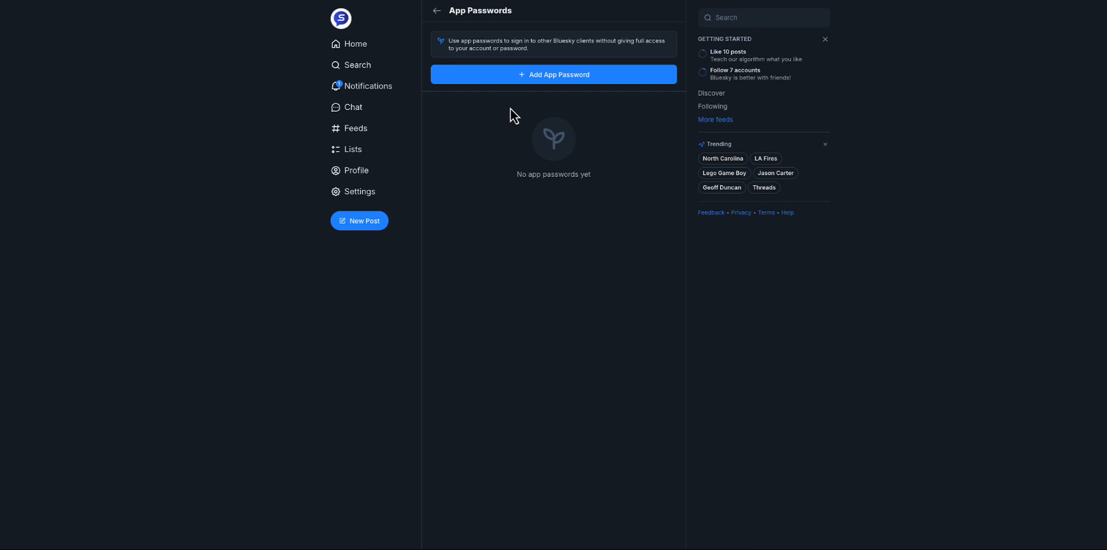
click(553, 76)
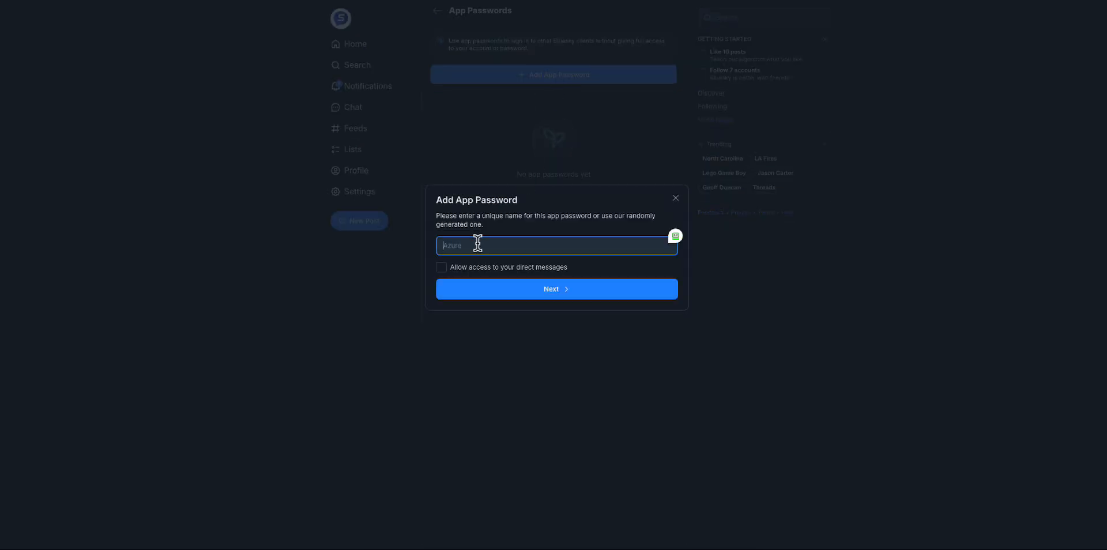
text(Soclamonials)
click(442, 268)
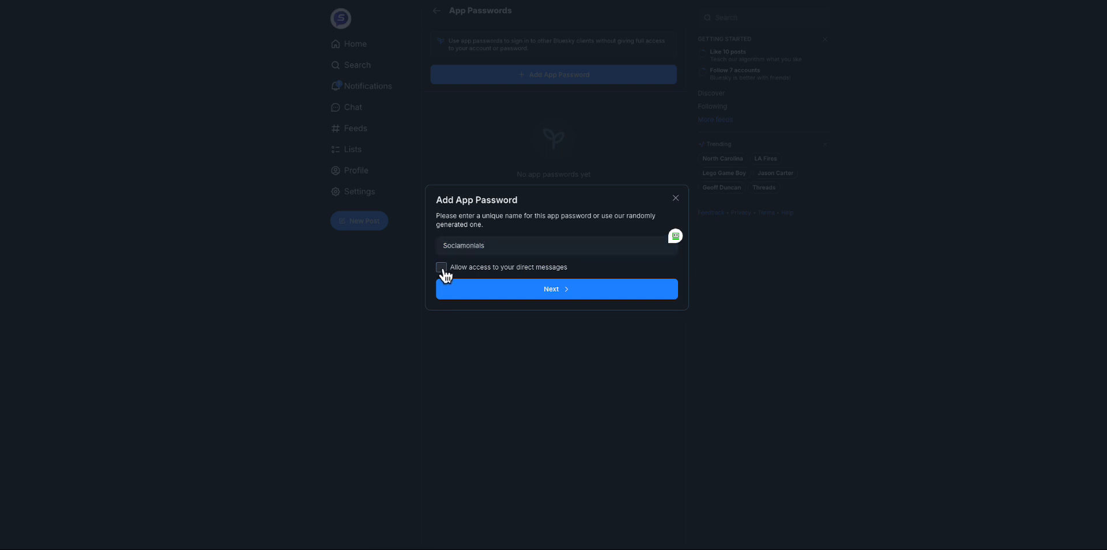
click(548, 294)
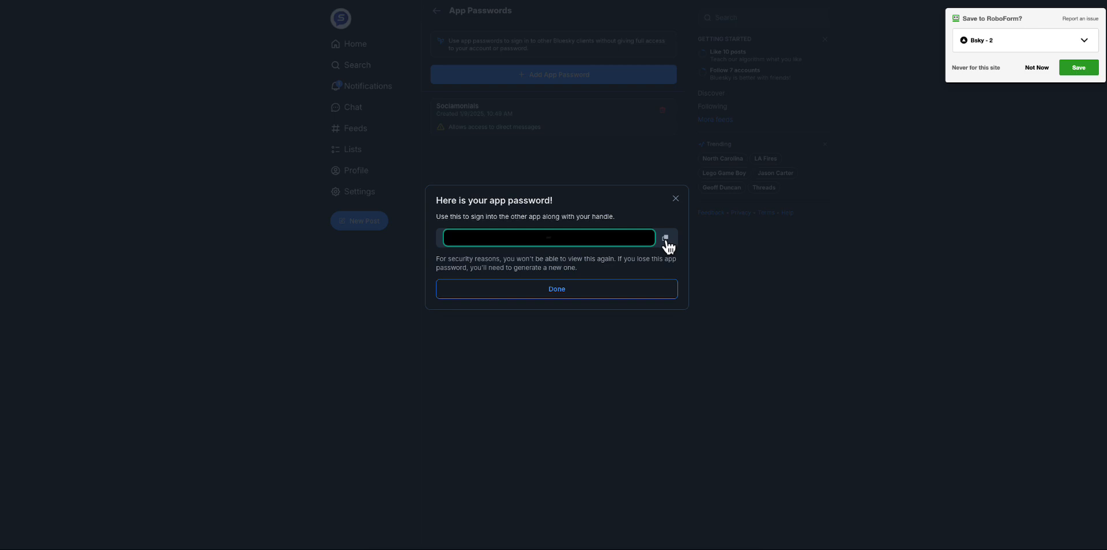
click(666, 239)
click(667, 239)
click(558, 289)
Return to Sociamonials, paste the copied app password and add the Bluesky account
click(568, 1)
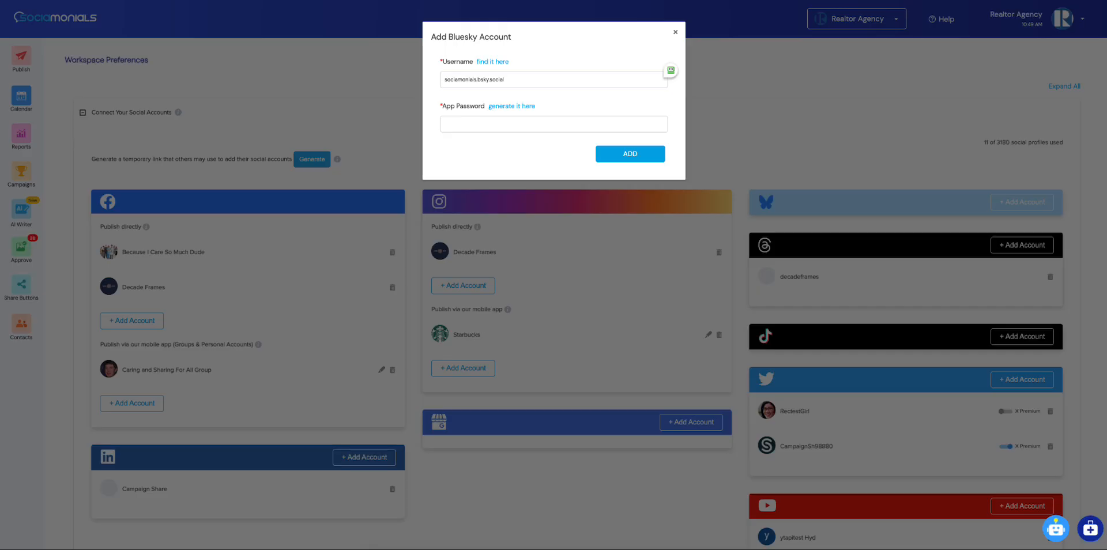
right_click(453, 123)
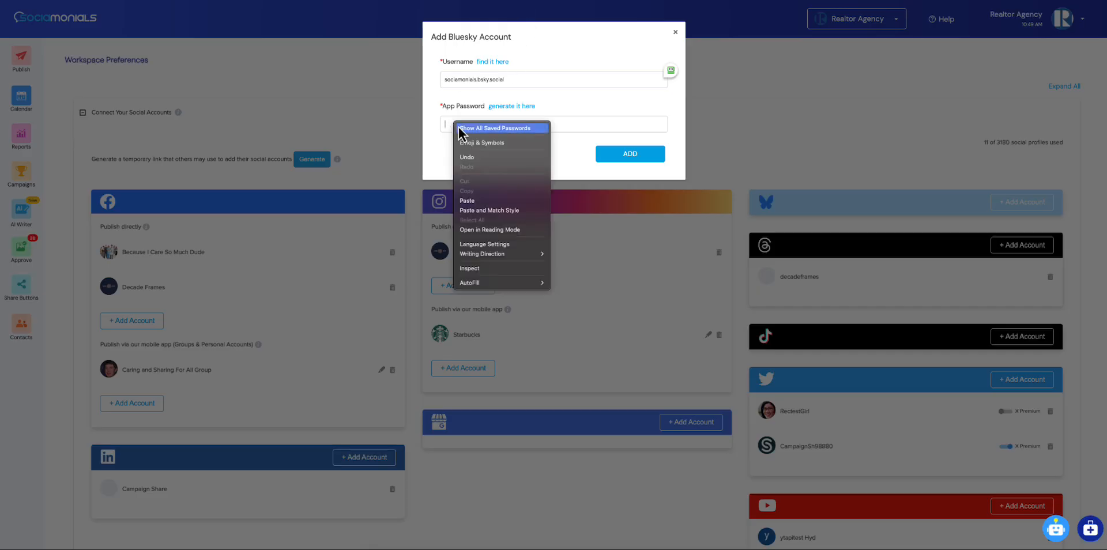
click(476, 202)
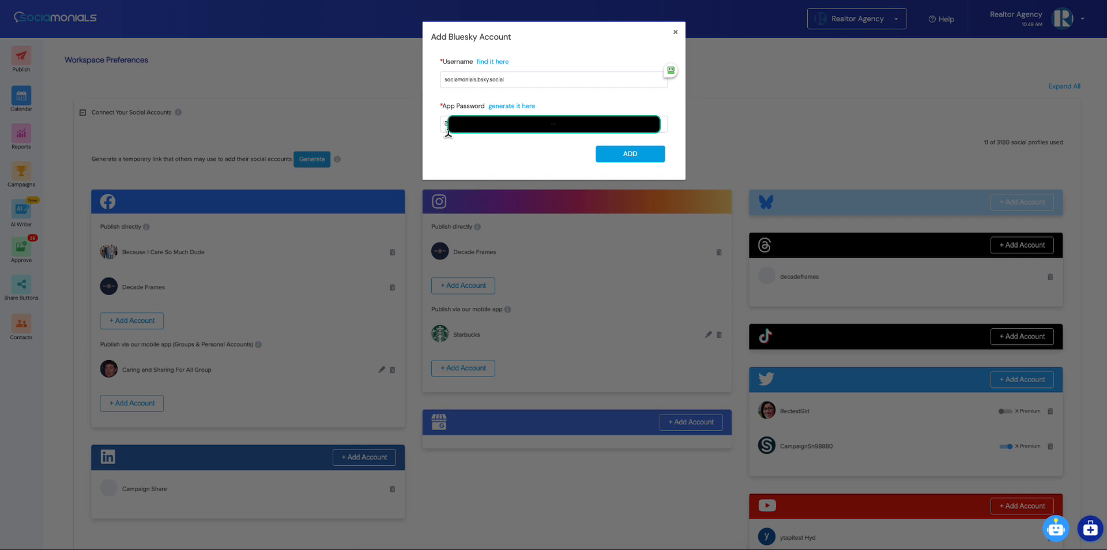
click(633, 154)
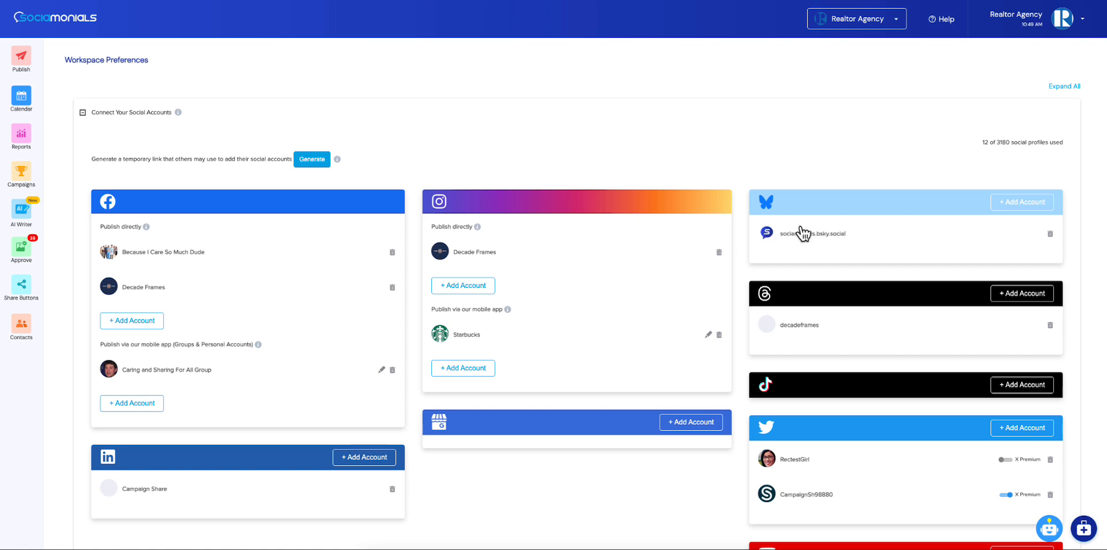
Compose a new post for the Bluesky account with the text "Good morning!"
click(21, 65)
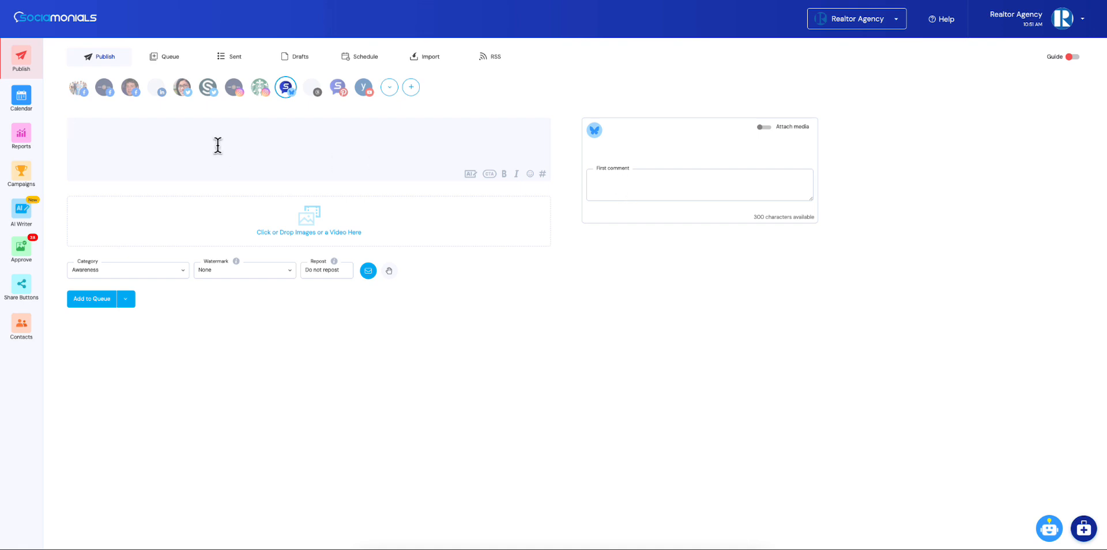
click(173, 136)
text(Good morning!)
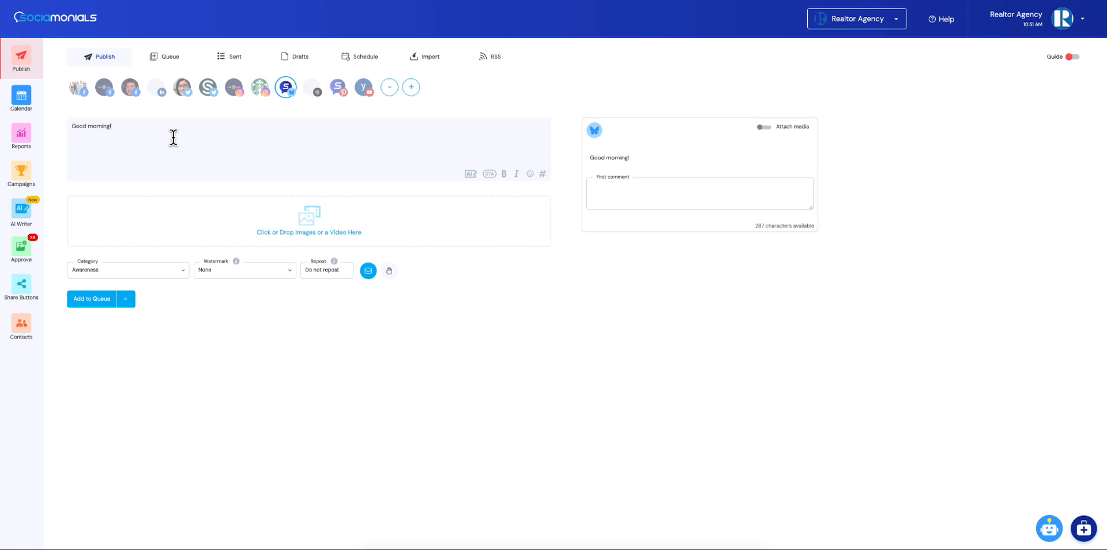
In the "Visit my blog" call-to-action group, copy the Twitter texts to Bluesky, enable adding them to the first comment, and save
click(489, 175)
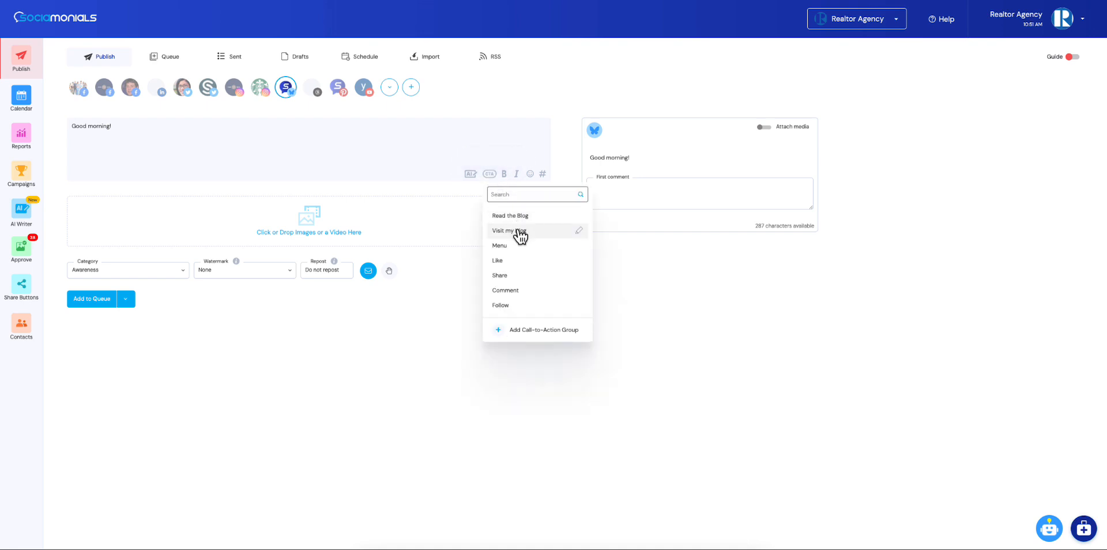
click(580, 230)
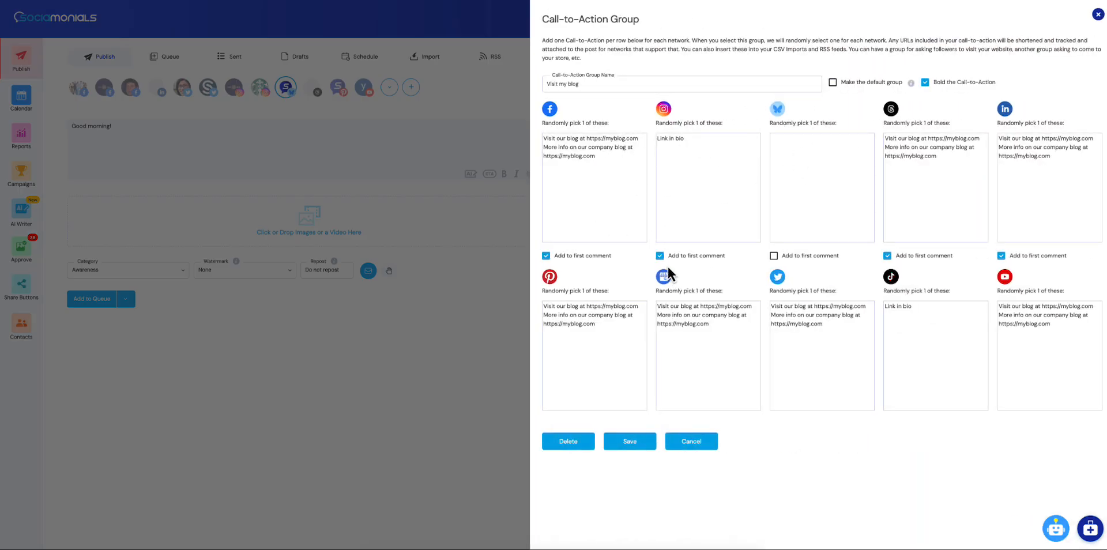
drag(834, 329, 742, 314)
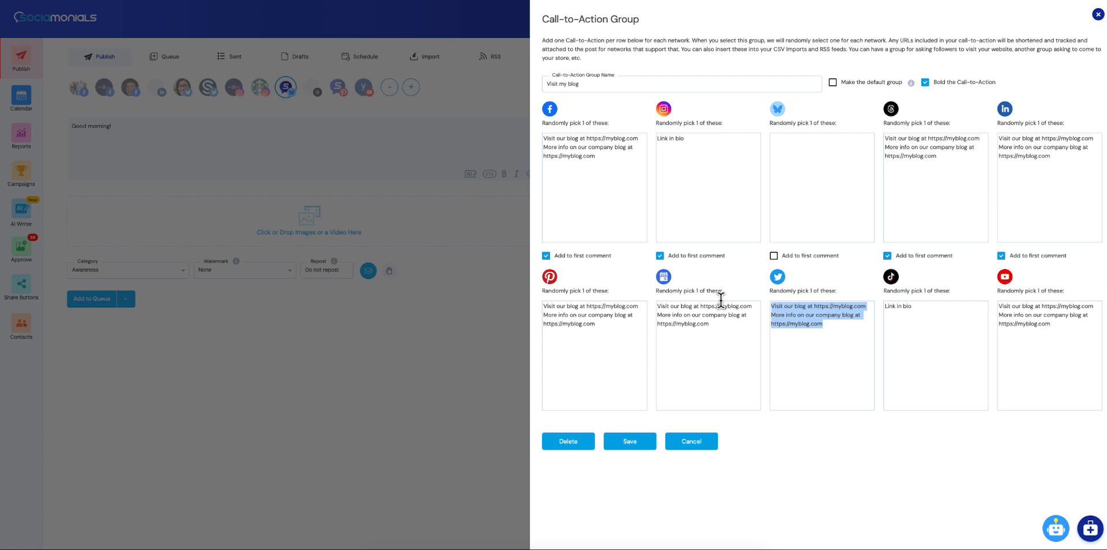
click(815, 160)
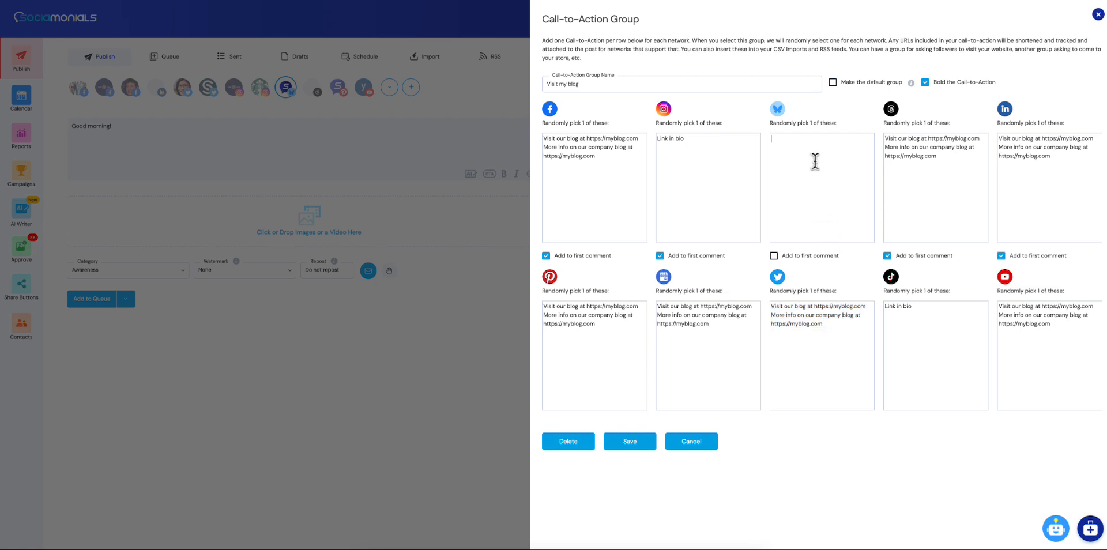
key(ctrl+v)
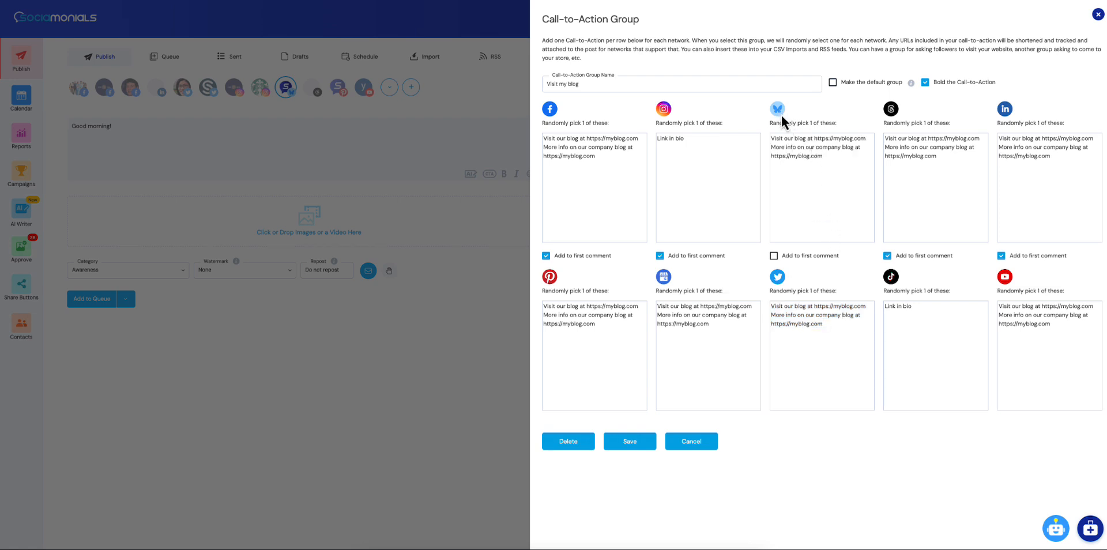
click(774, 257)
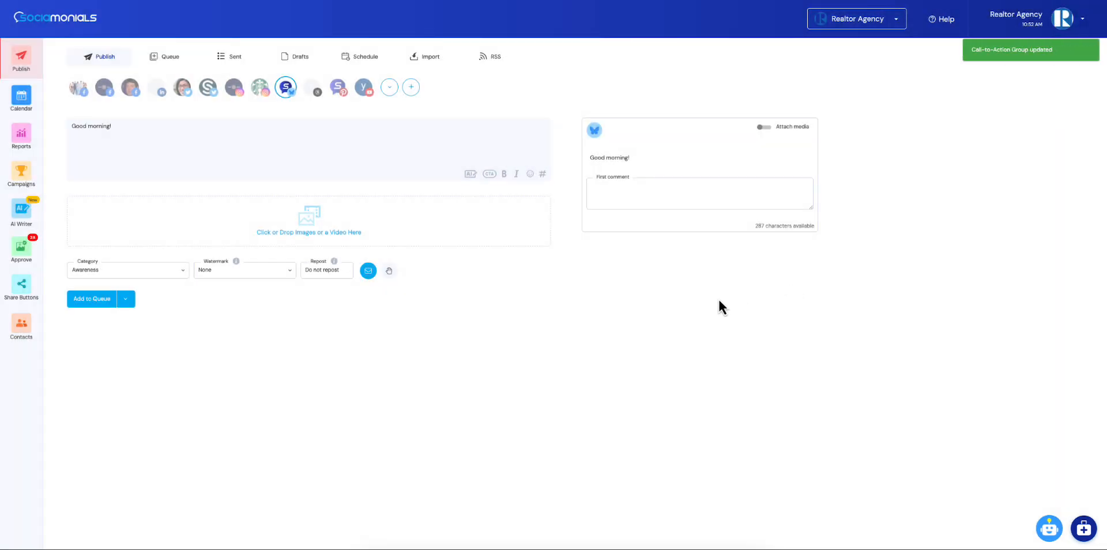
Add the hashtags of the Motivation group to the post
click(542, 175)
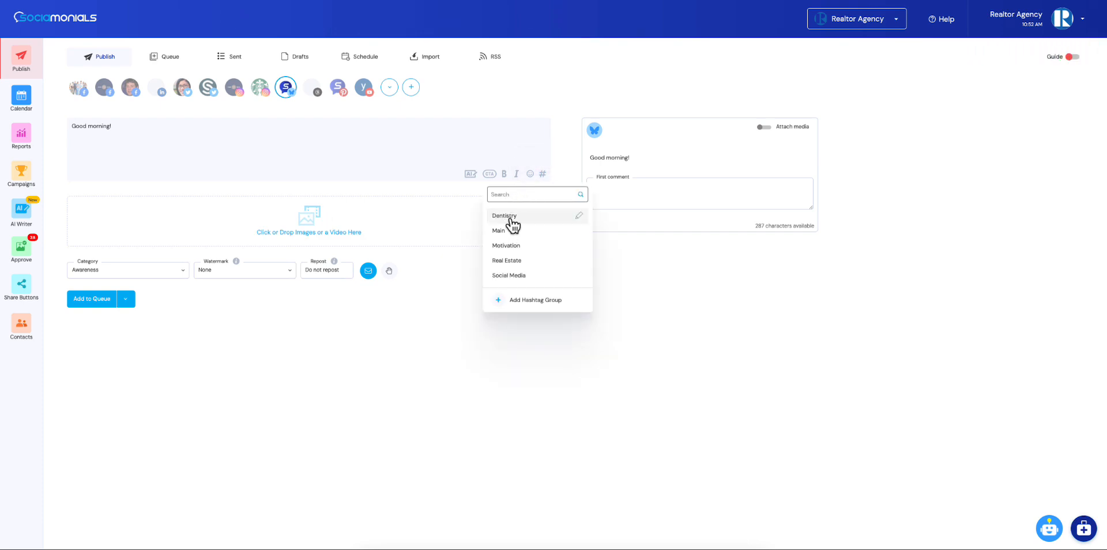
click(507, 246)
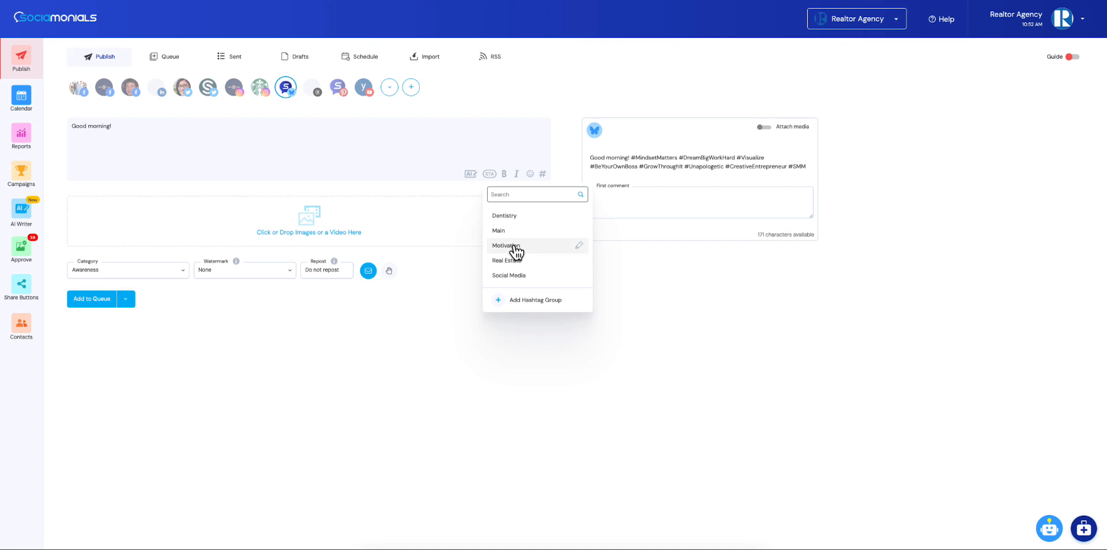
click(711, 286)
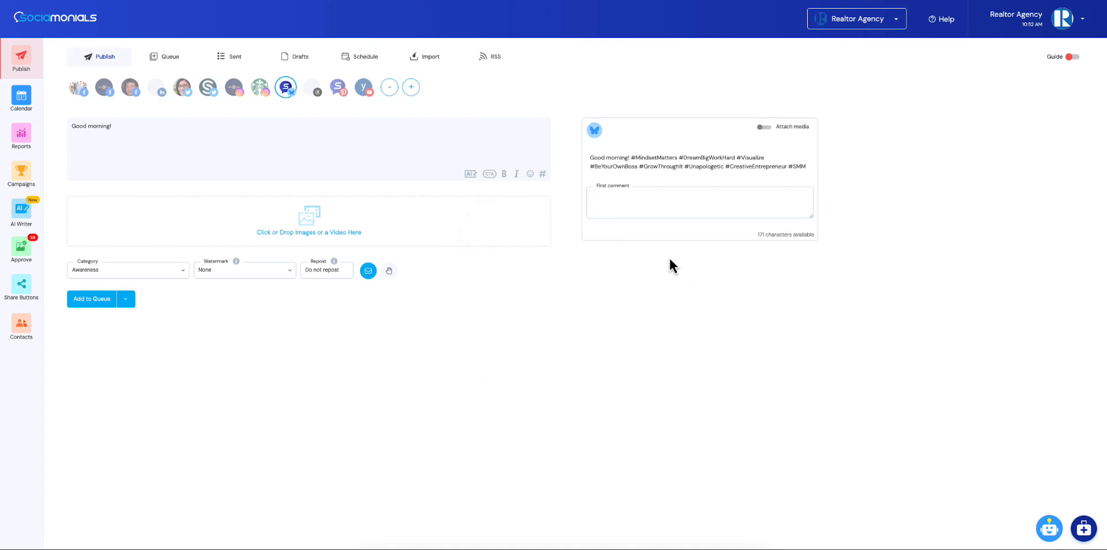
Examine the Bluesky options in the Dentistry hashtag group, leaving the group without saving
click(543, 175)
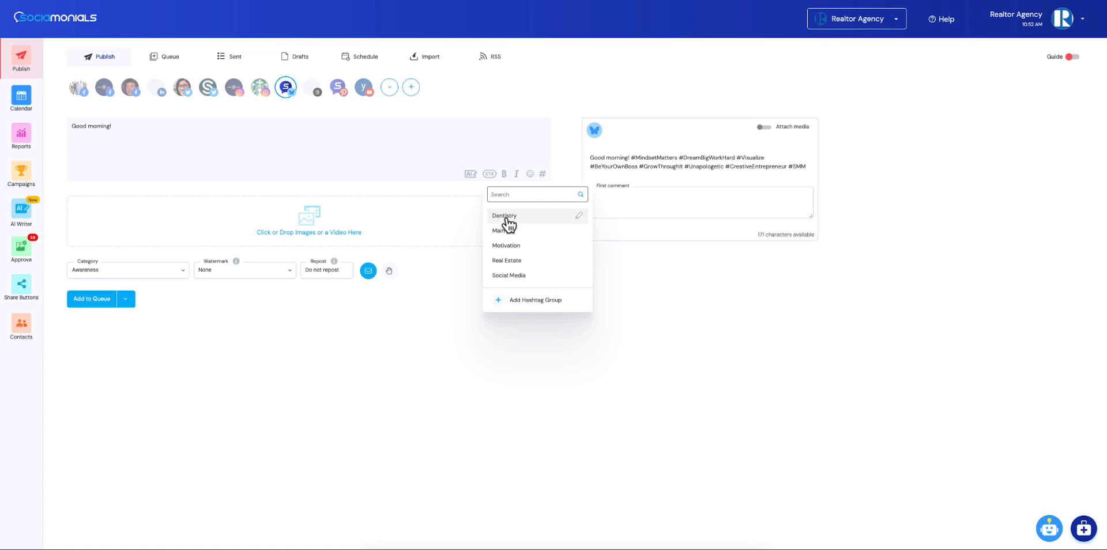
click(580, 217)
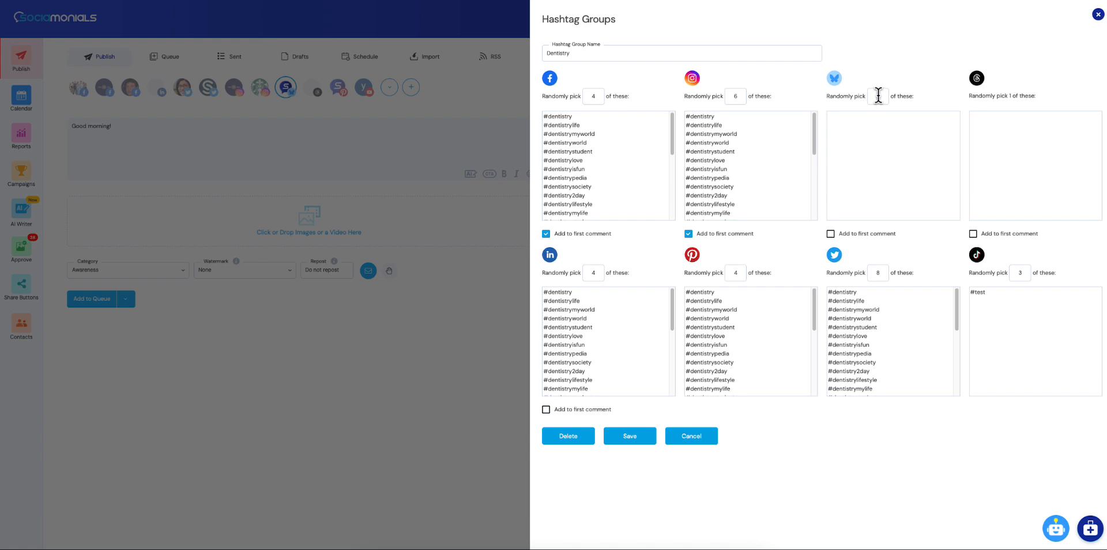
click(682, 442)
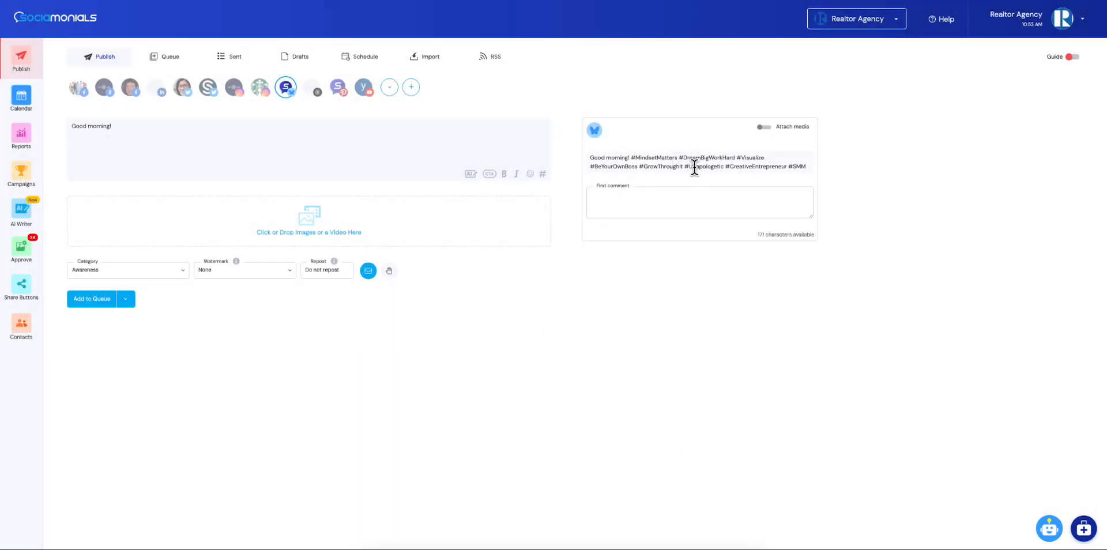
Attach the candle and coffee image quoting "Success is not the absence of failure" from the asset library to the post
mouse_move(300, 203)
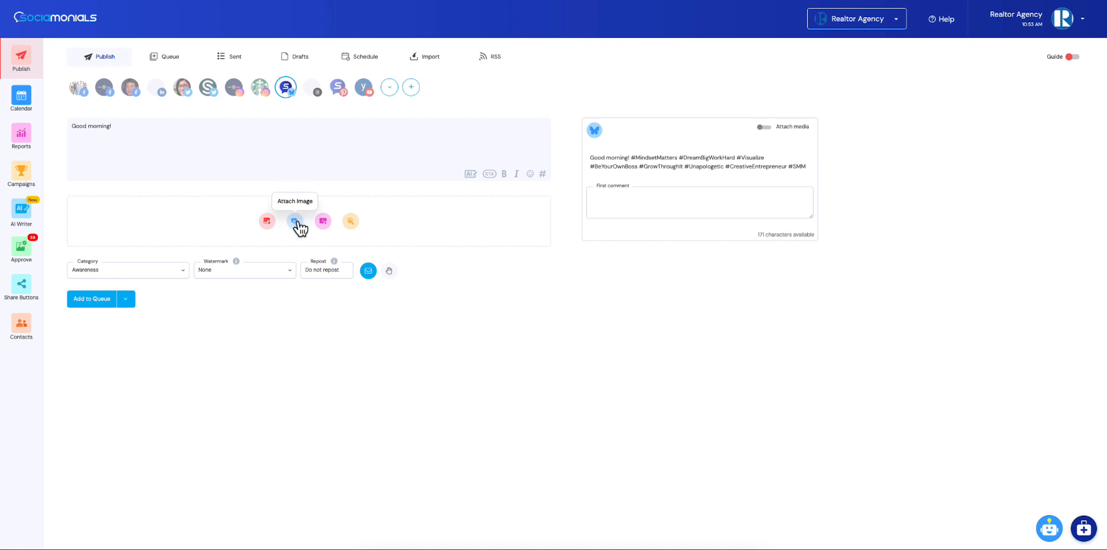
click(295, 222)
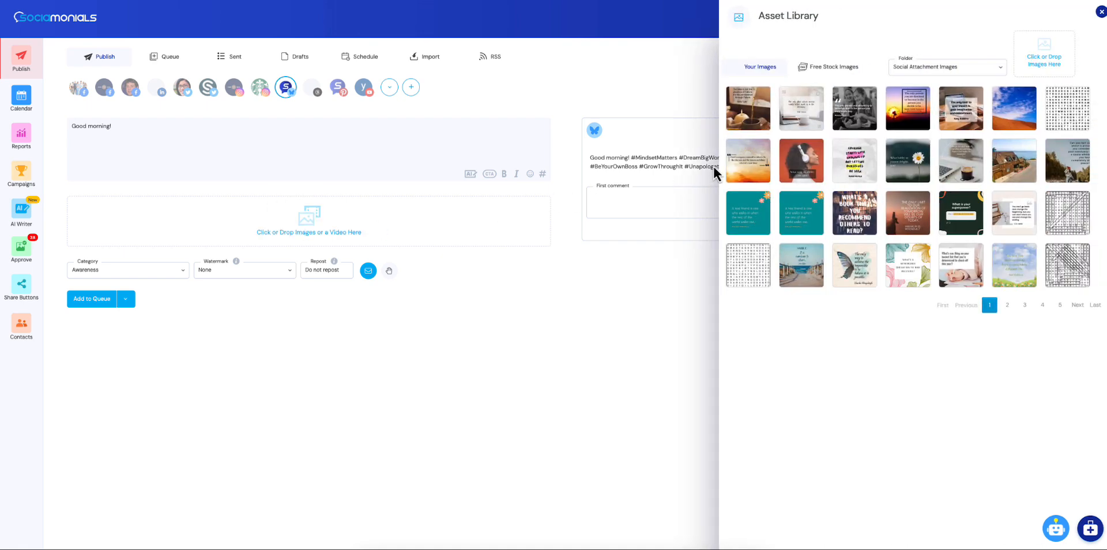
click(749, 108)
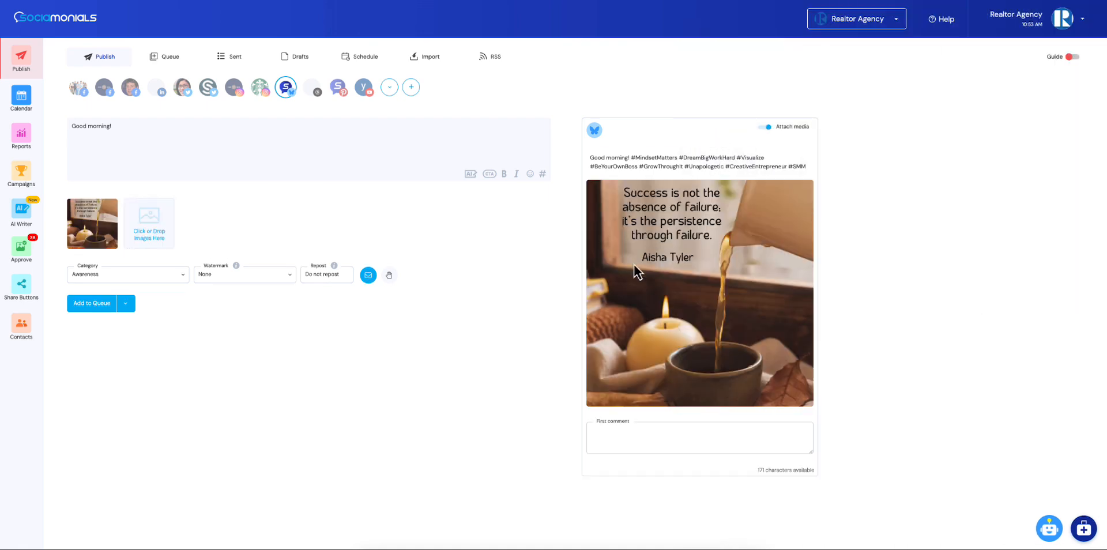
mouse_move(147, 223)
Set the post to repeat every 3 days until it is removed from the queue
click(325, 283)
click(335, 318)
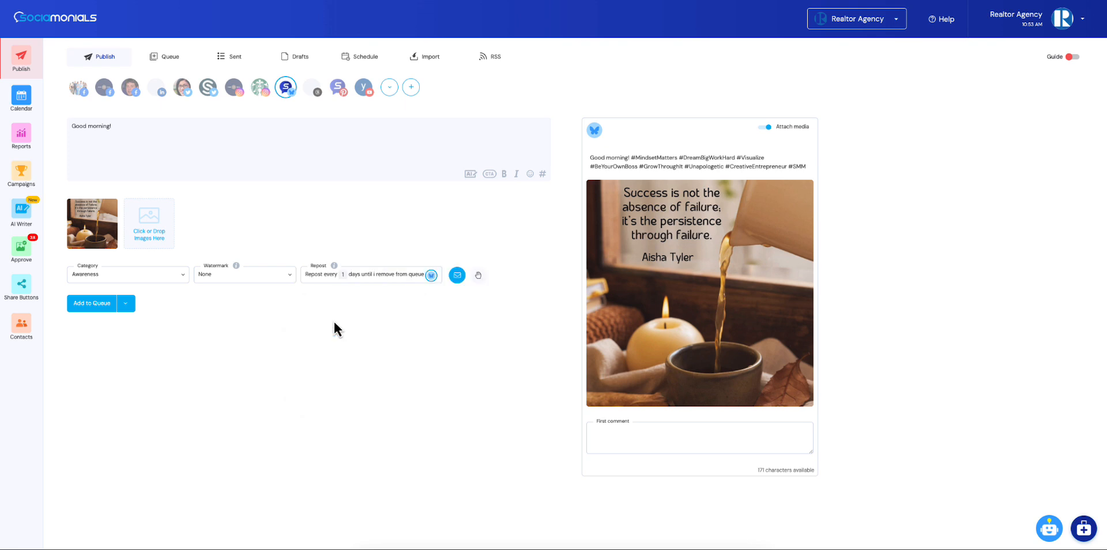
double_click(341, 275)
text(3)
Publish the post immediately and check the #SMM hashtag link in the live post on Bluesky
click(127, 306)
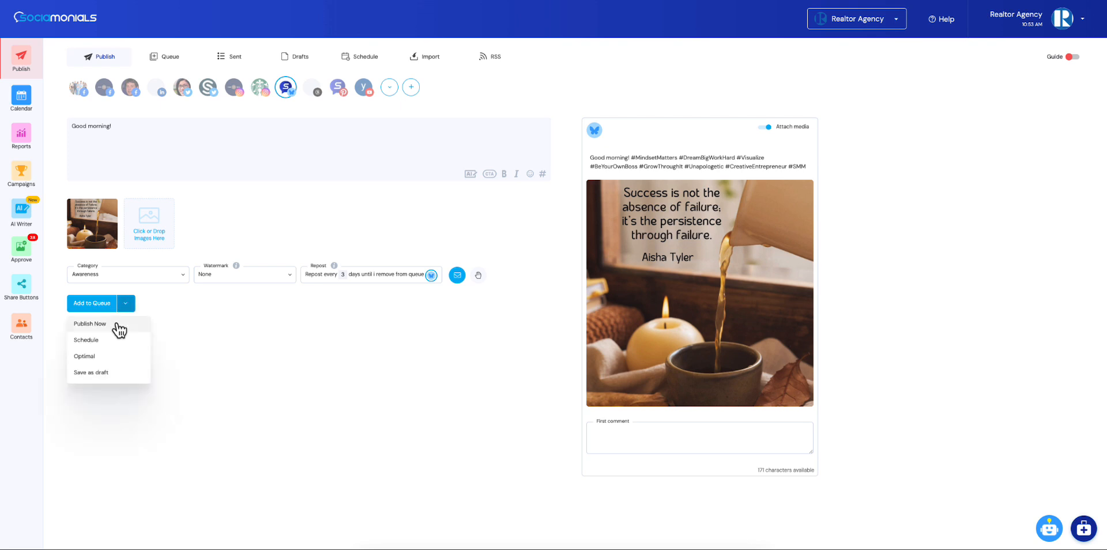
click(90, 324)
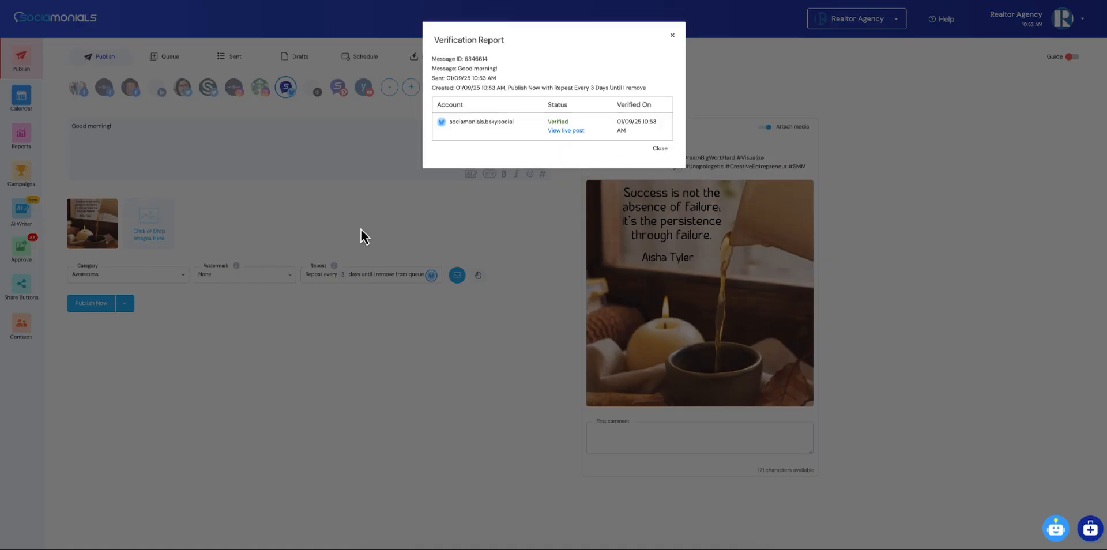
click(564, 133)
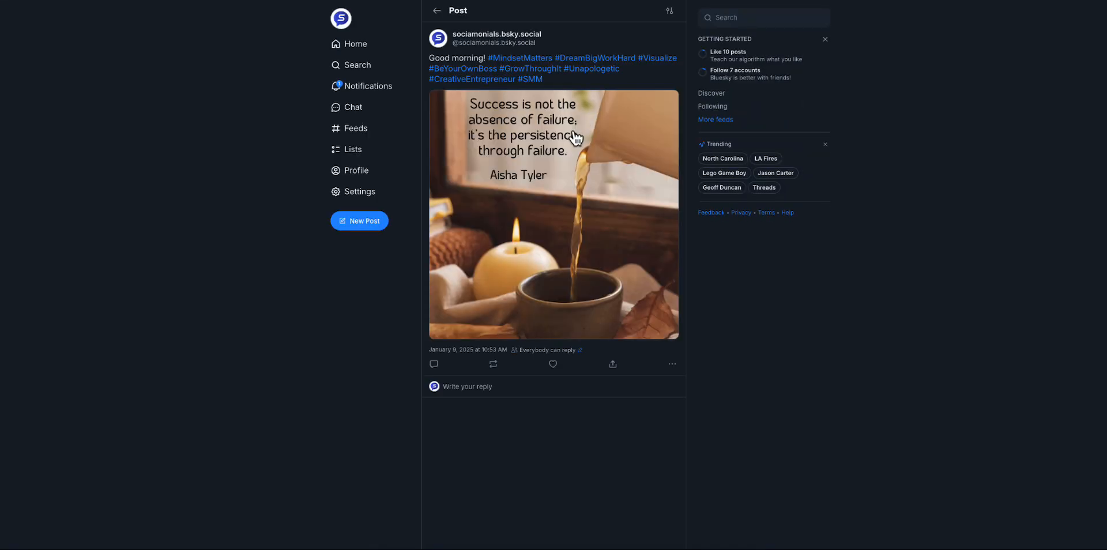
click(533, 81)
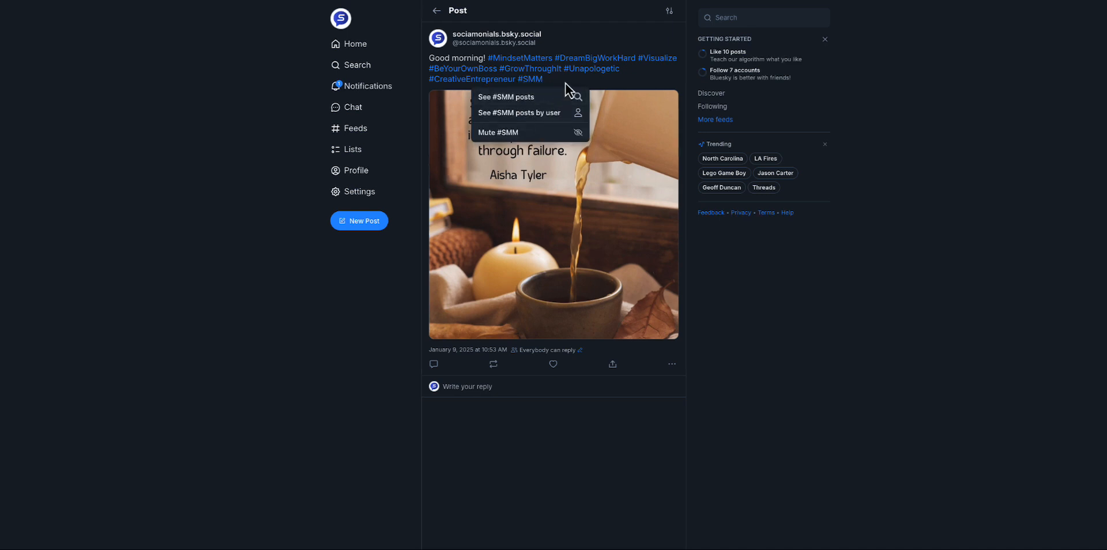
Dismiss the #SMM hashtag options on the live post and close the post's verification report
key(Escape)
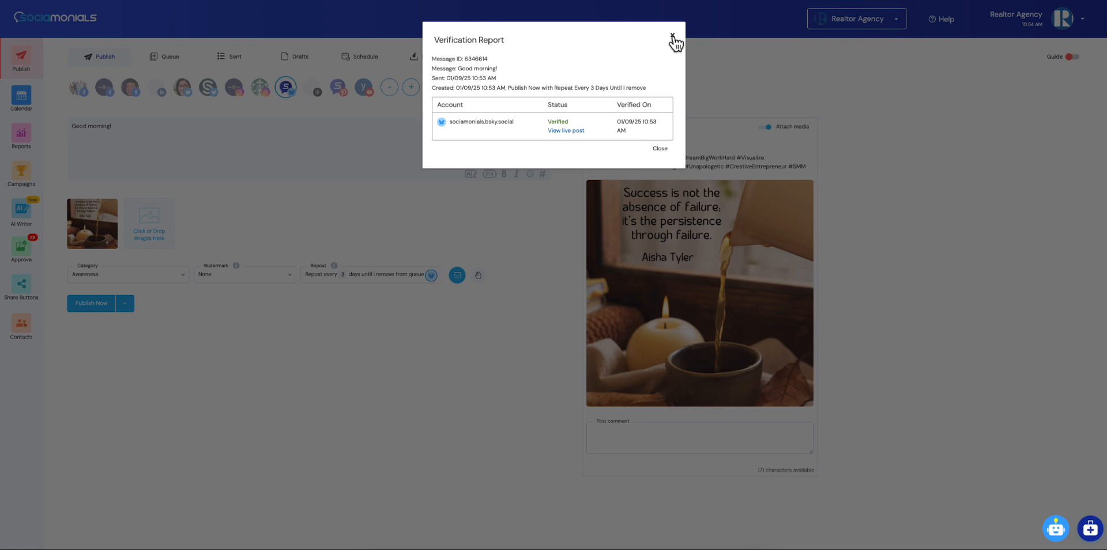
click(673, 38)
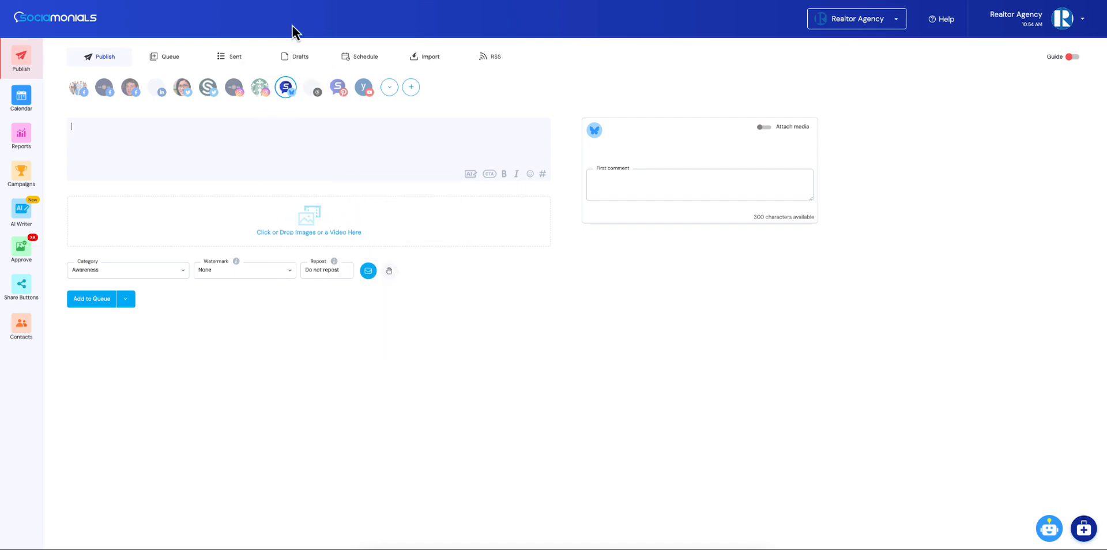
Filter the weekly posting schedule by social networks and check the network options of Friday's 07:46 AM post time, closing it without saving
click(368, 57)
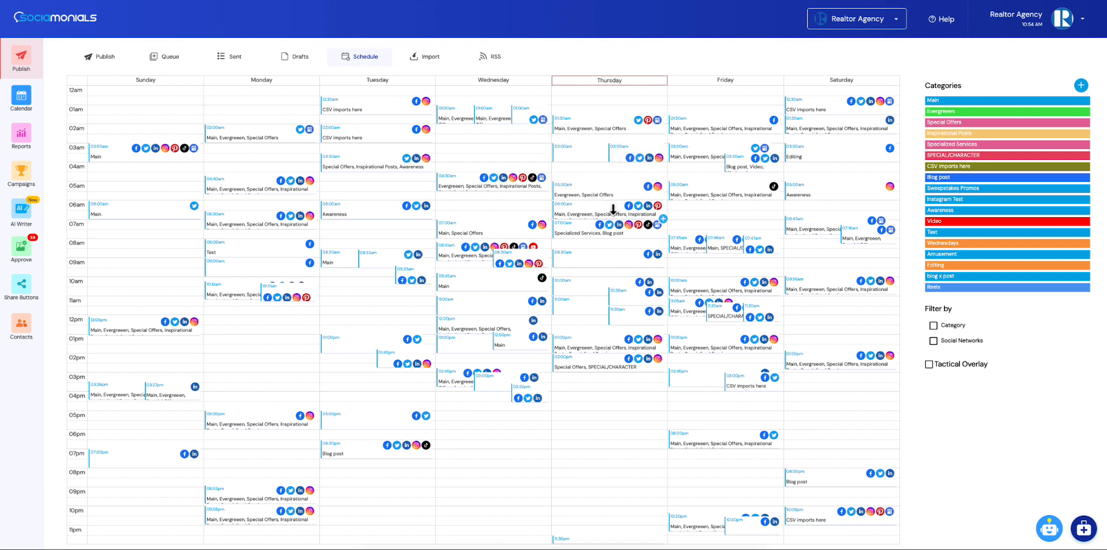
click(934, 342)
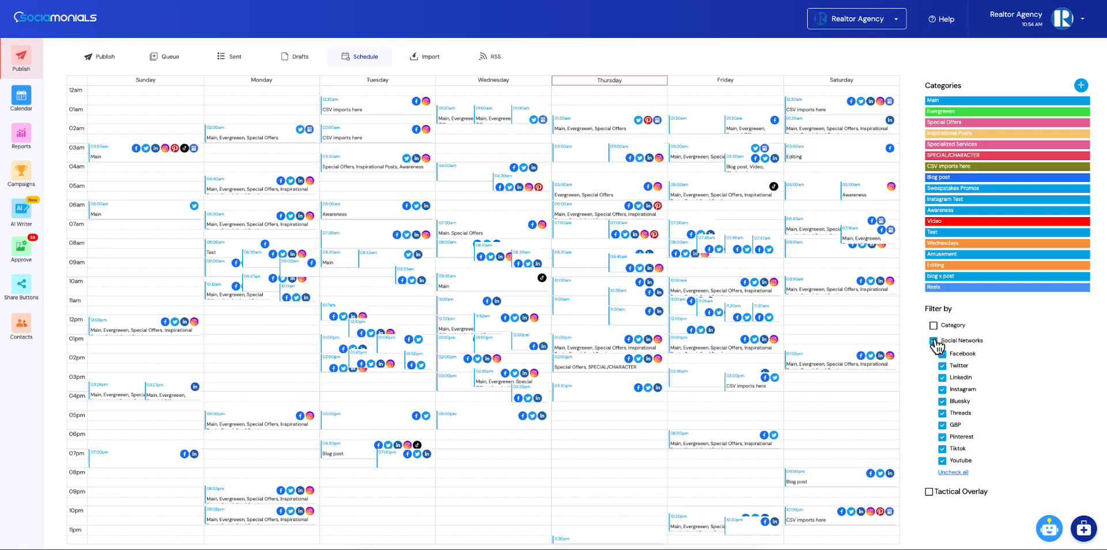
click(738, 249)
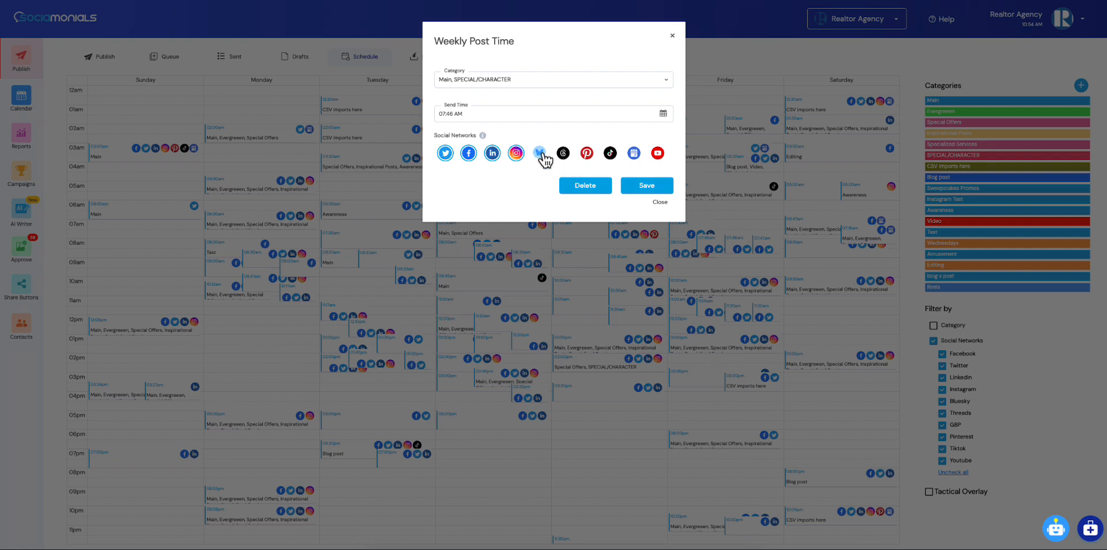
click(672, 42)
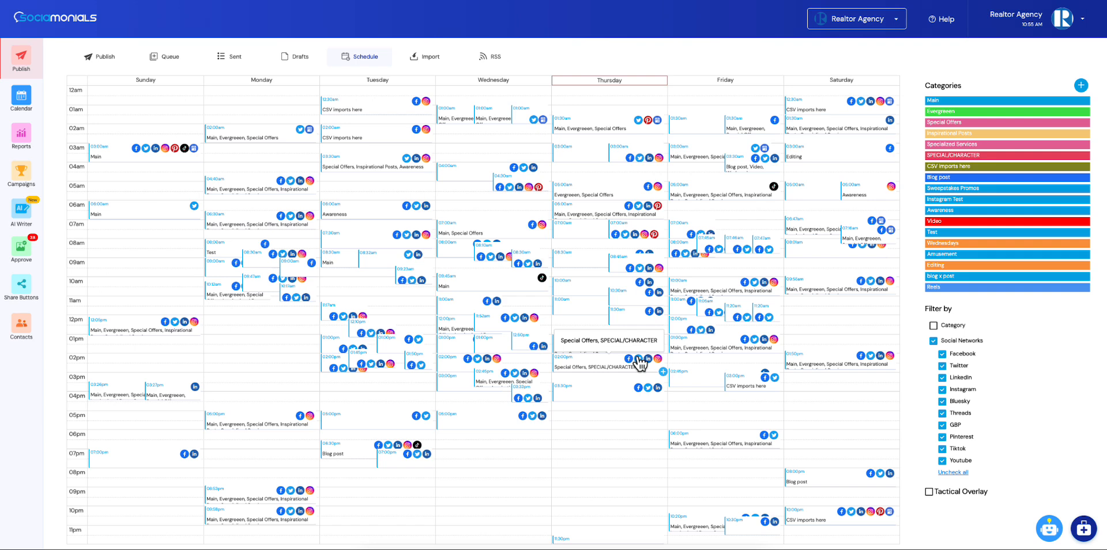
Check the Bluesky profile among the posting destinations for bulk CSV post imports
click(431, 60)
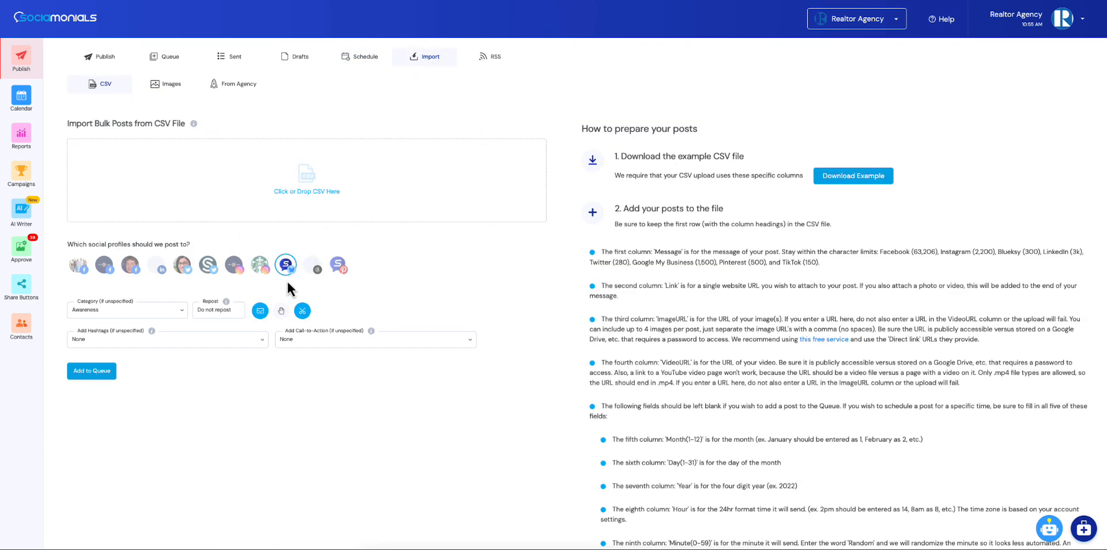
mouse_move(291, 270)
Examine the Bluesky profile option in the agency-supplied US Holidays post settings, cancelling without changes
mouse_move(294, 275)
click(225, 84)
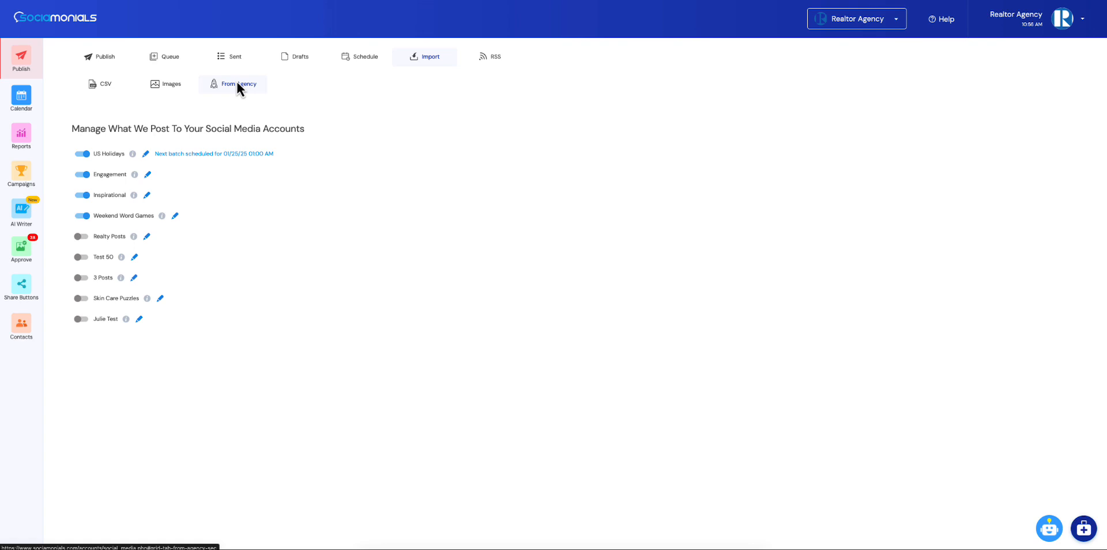
click(146, 153)
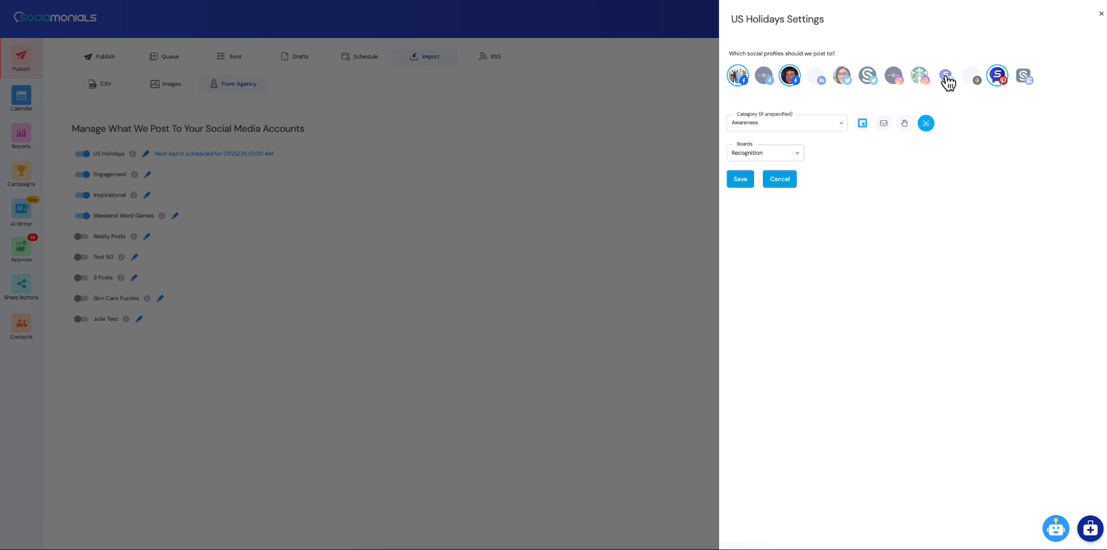
click(789, 179)
Open the Posting Assistant section of the agency's AgencyPro settings to view its automated post sets
mouse_move(856, 23)
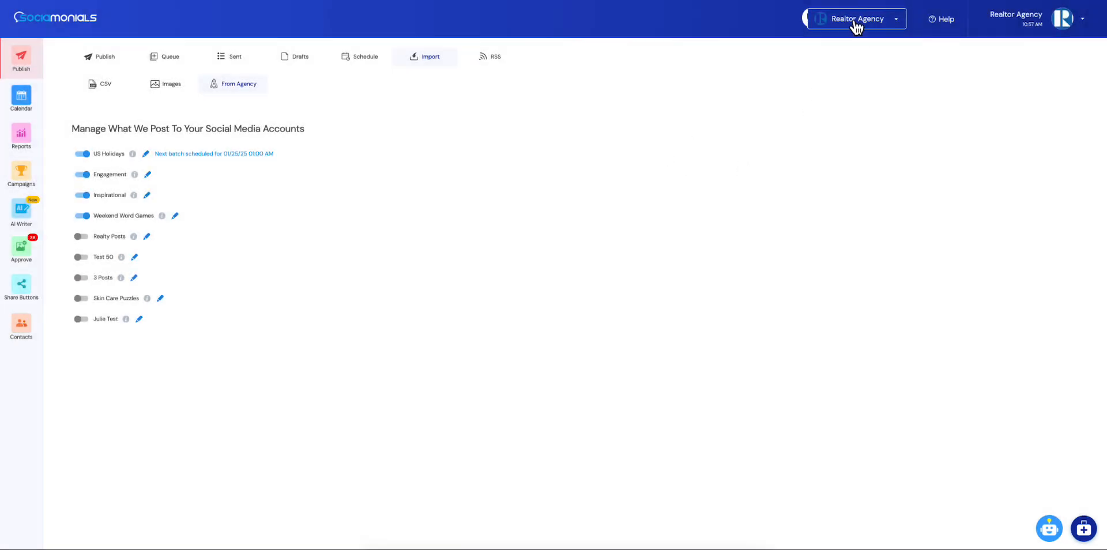
click(791, 20)
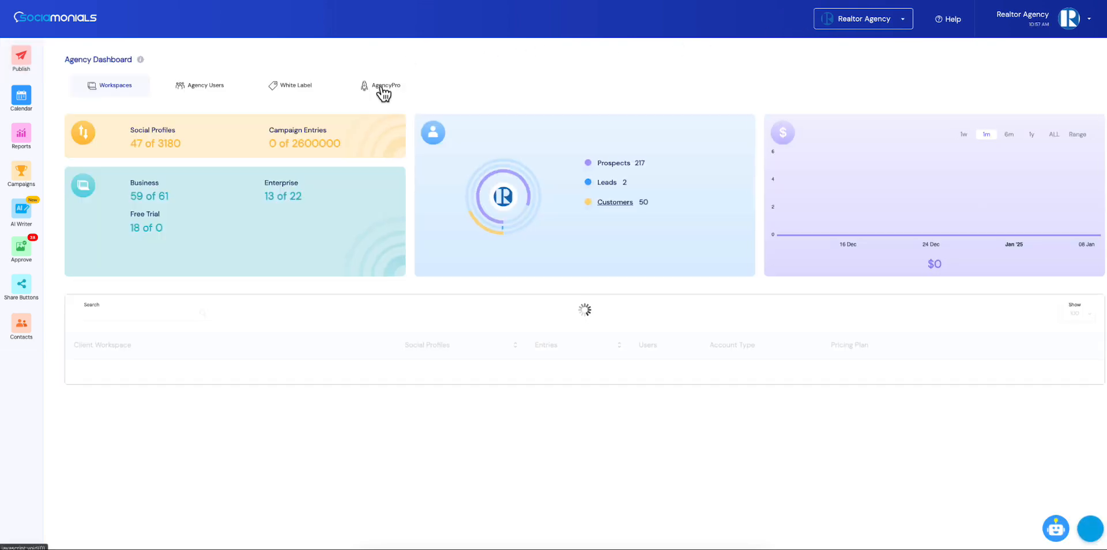
click(382, 88)
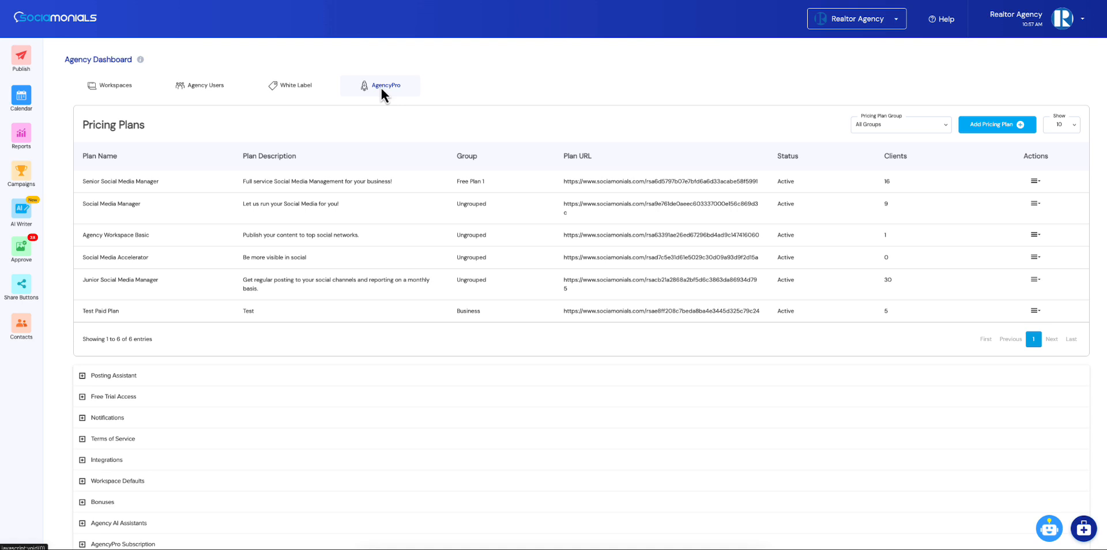
scroll(380, 85, down, 1)
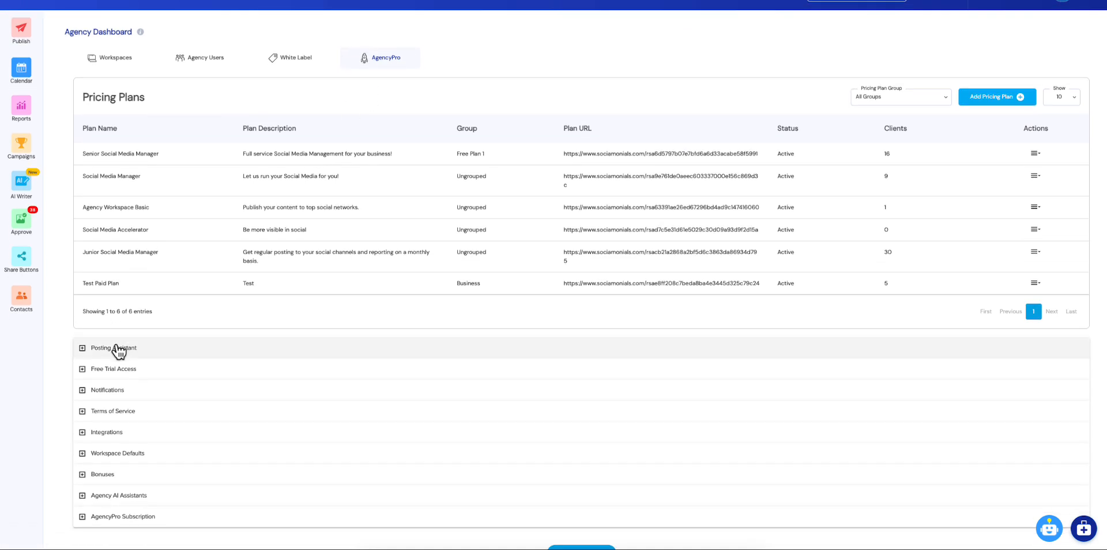
click(118, 351)
scroll(230, 282, down, 2)
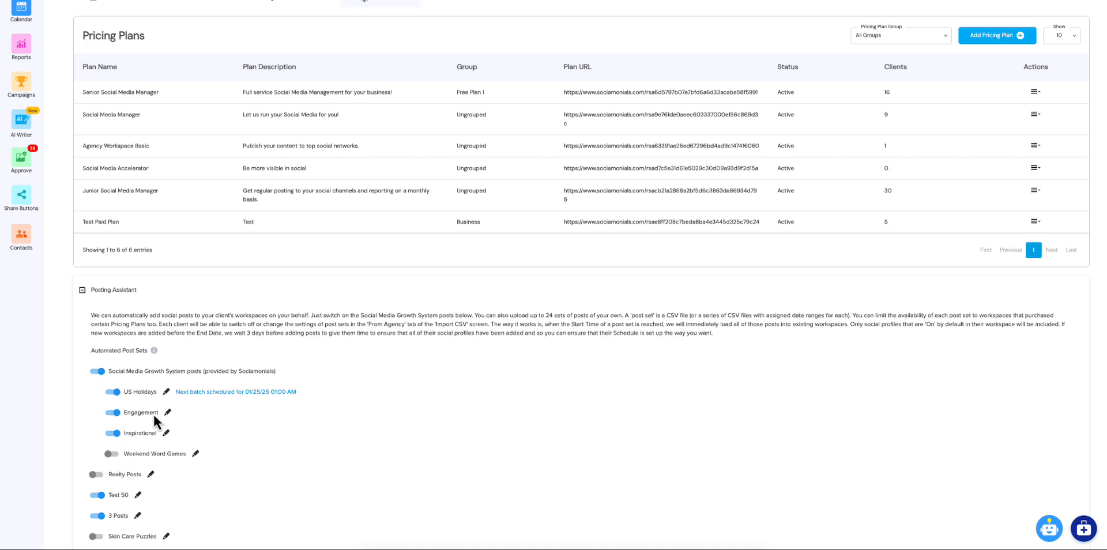
Examine the Bluesky and Threads options of the US Holidays automated post set, closing its editor without saving
click(167, 392)
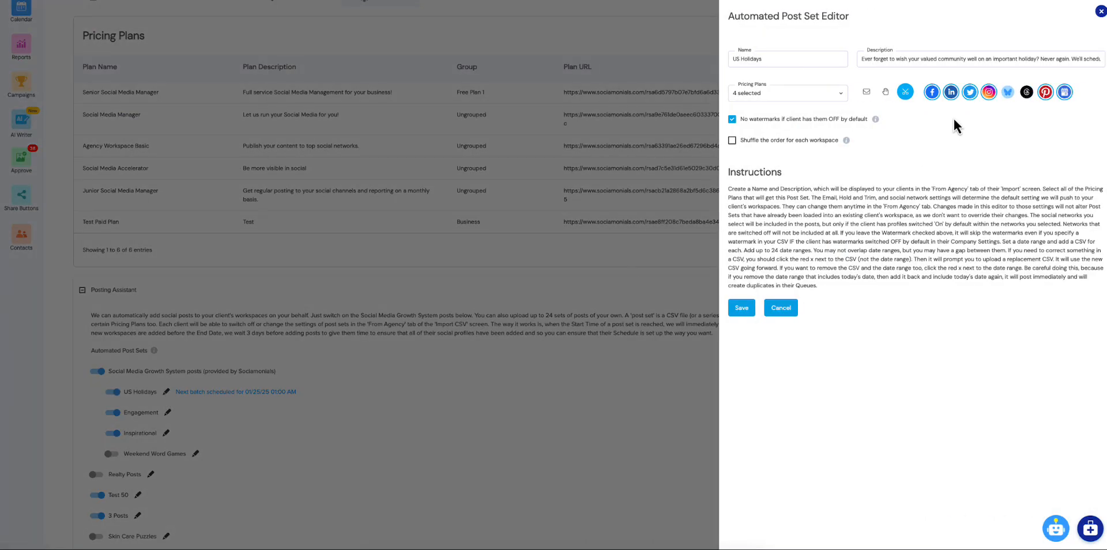
click(1008, 93)
click(1027, 93)
click(1101, 11)
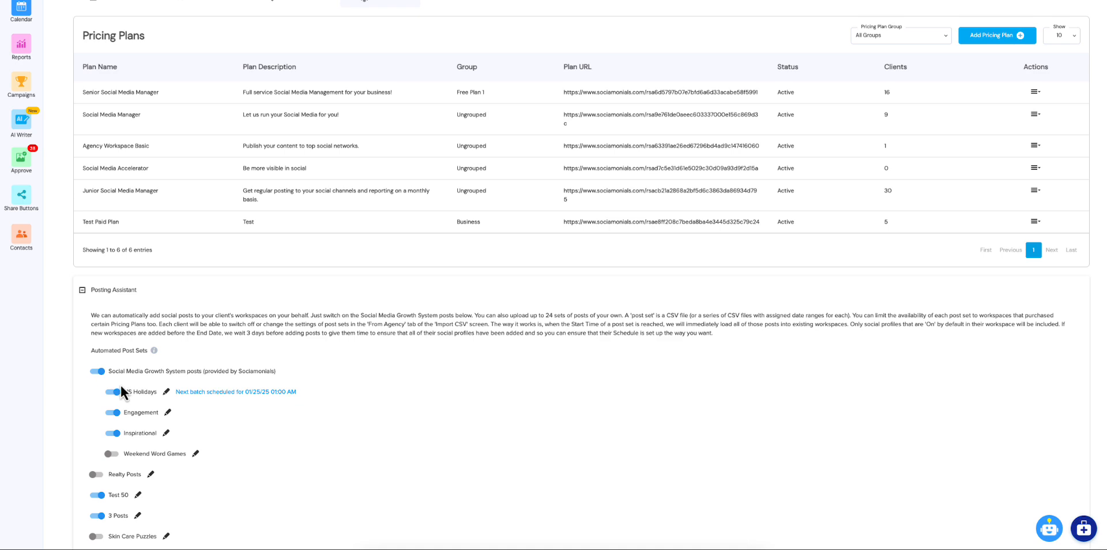
scroll(120, 391, down, 1)
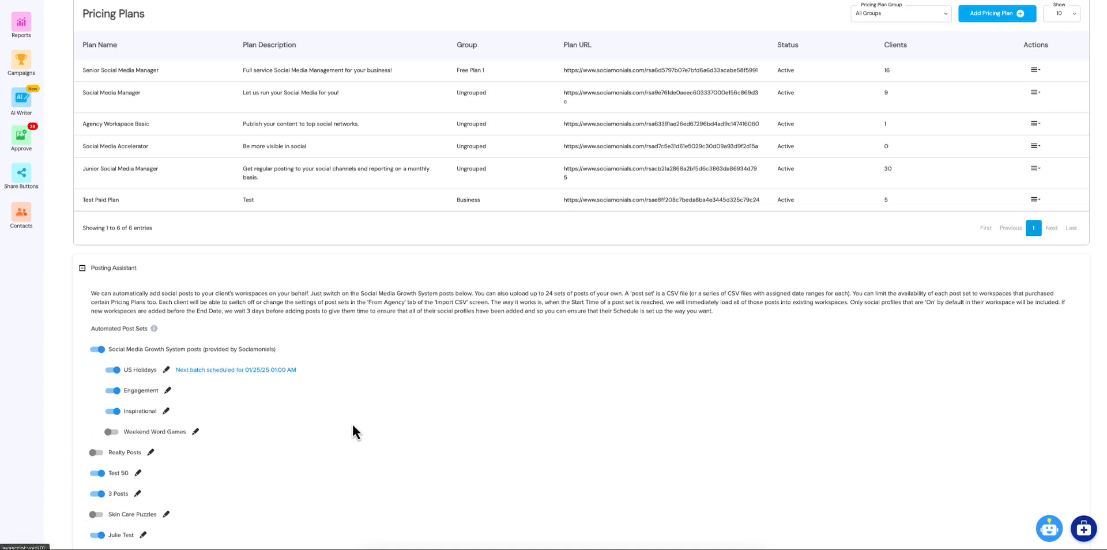
scroll(352, 425, up, 5)
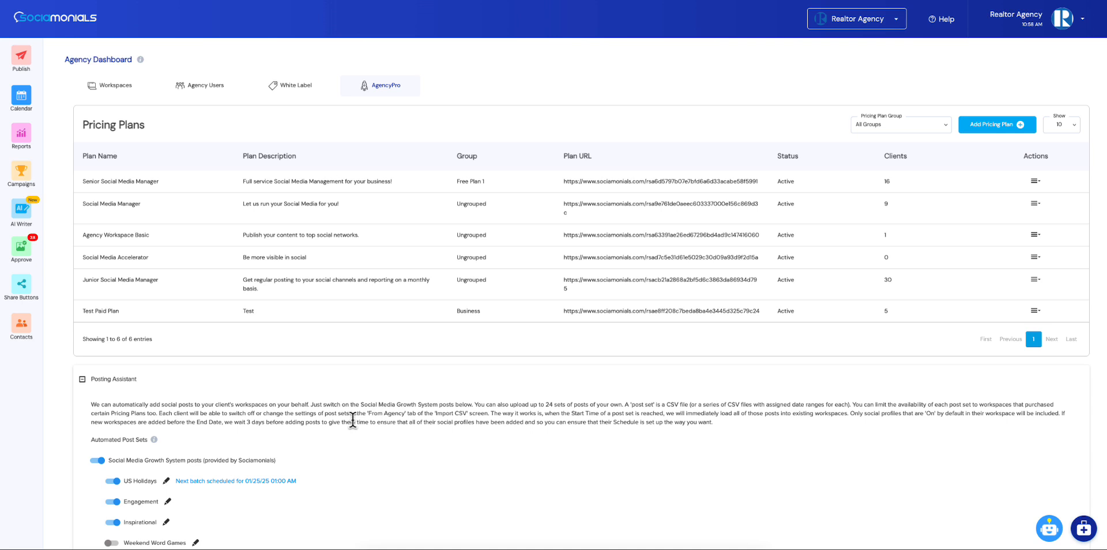